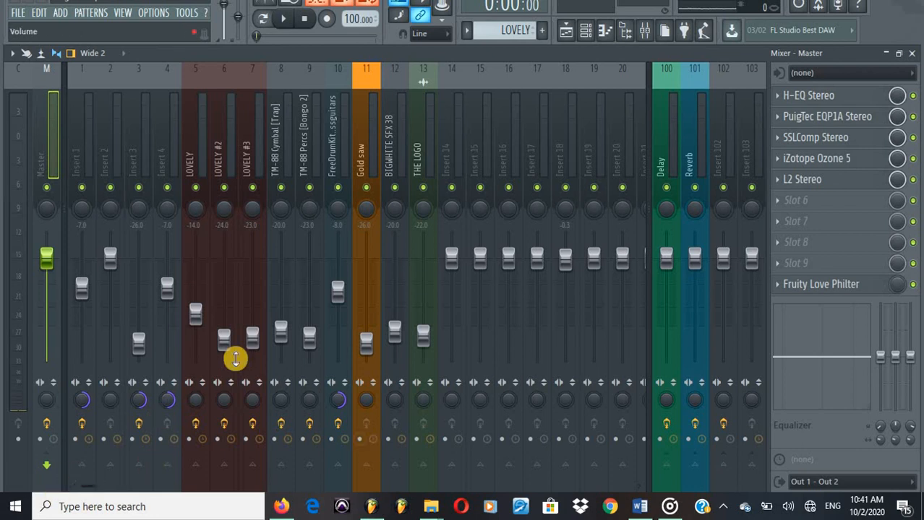
# Step: Play the song from the start with the Master effects bypassed and review the playlist arrangement down to Track 12
pyautogui.click(564, 31)
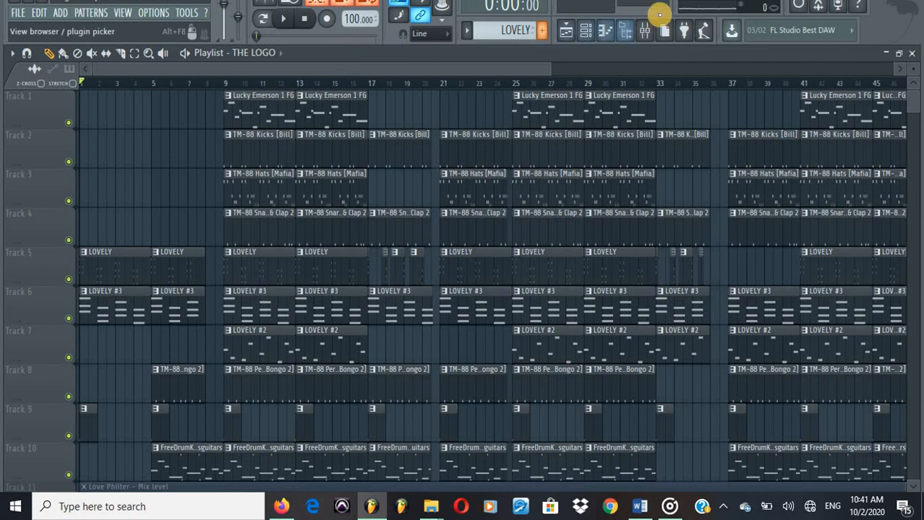
pyautogui.click(645, 32)
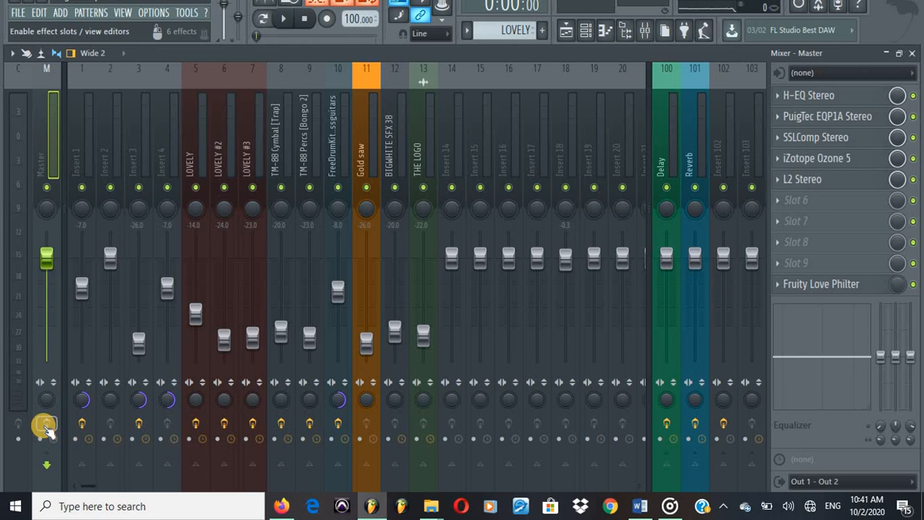
pyautogui.press('space')
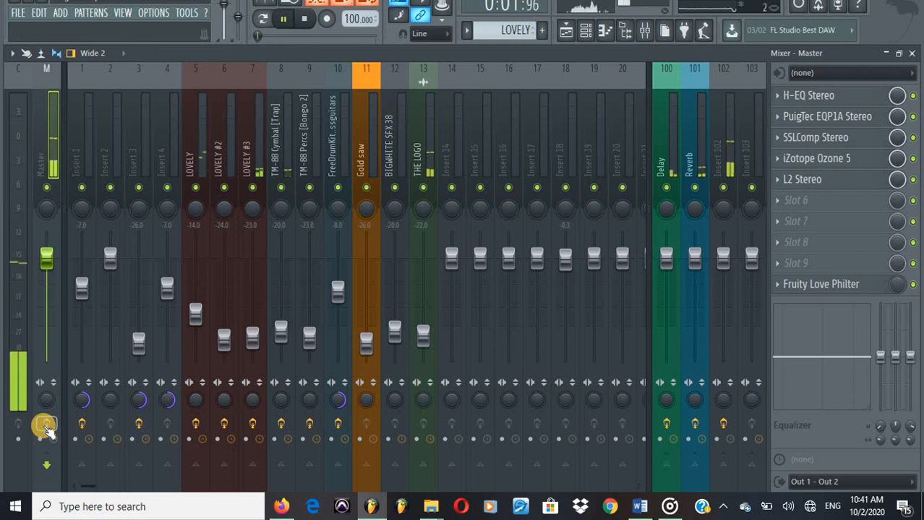
pyautogui.press('F5')
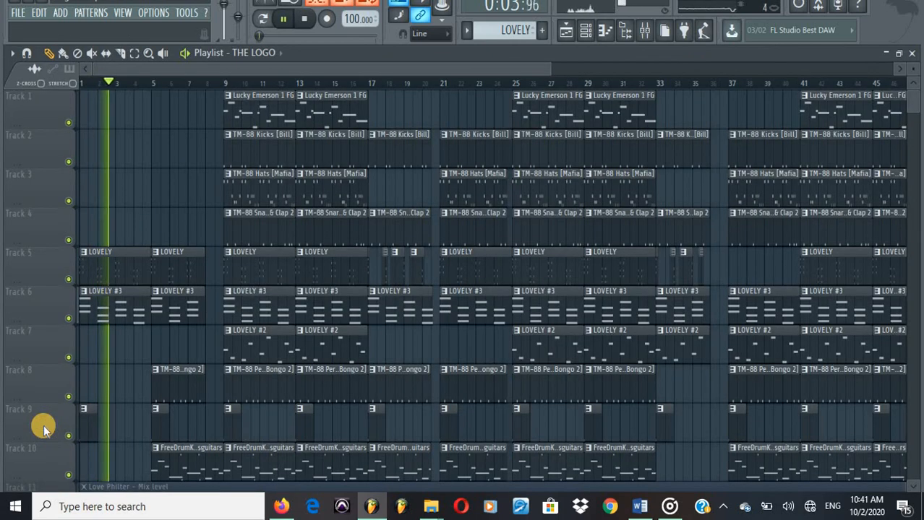
pyautogui.scroll(-3, 129, 375)
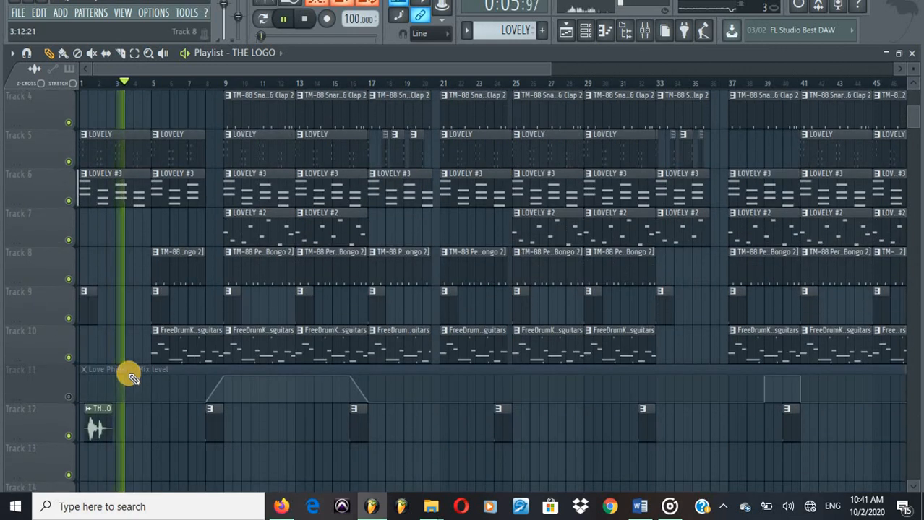
pyautogui.scroll(3, 128, 377)
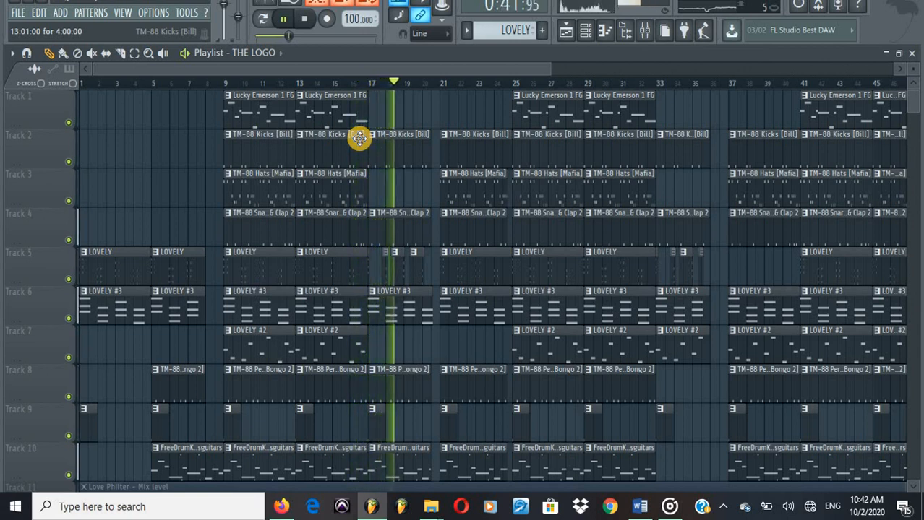
pyautogui.press('space')
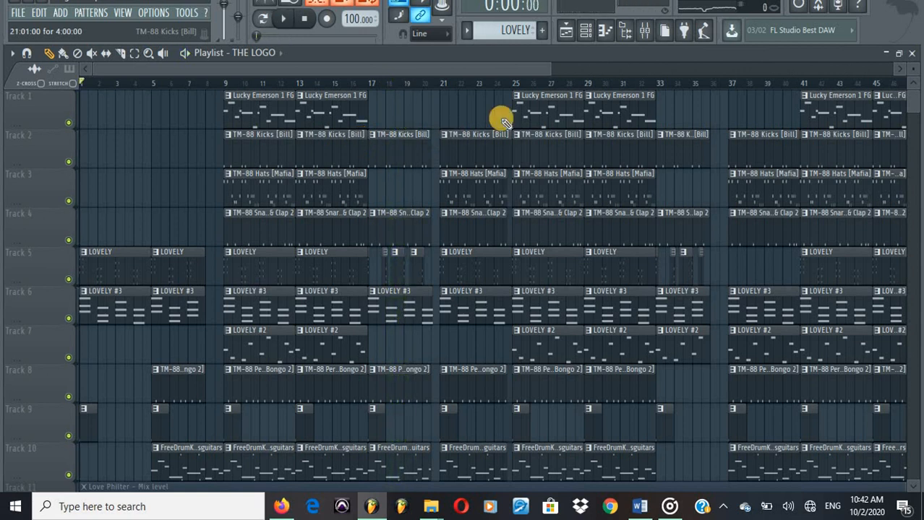
# Step: Review the band frequency and gain settings of the H-EQ Stereo plugin on the mixer's Master track
pyautogui.click(645, 30)
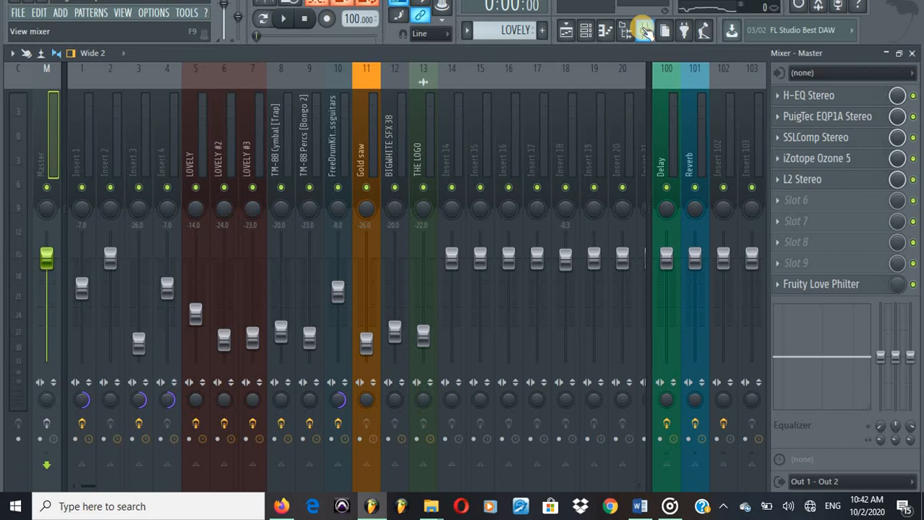
pyautogui.click(825, 96)
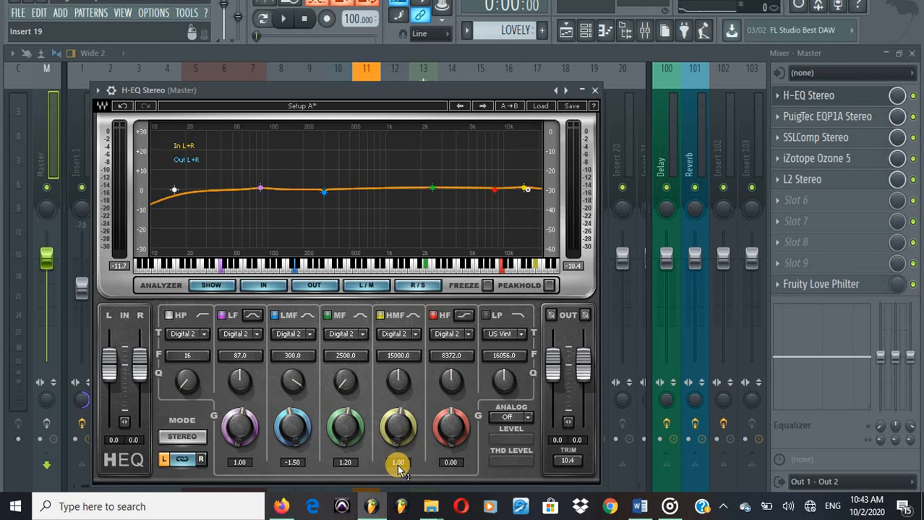
pyautogui.click(594, 91)
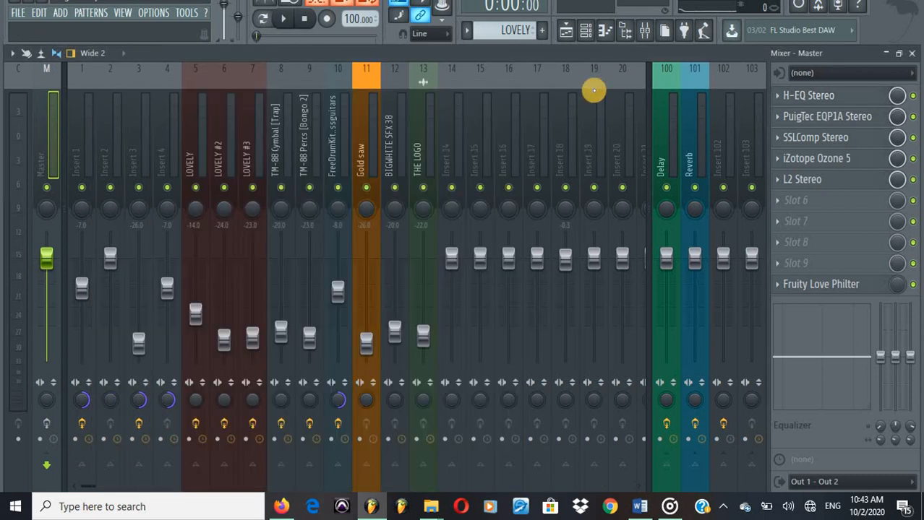
# Step: Examine the low-frequency boost and CPS settings of the PuigTec EQP1A Stereo on the Master track
pyautogui.click(801, 118)
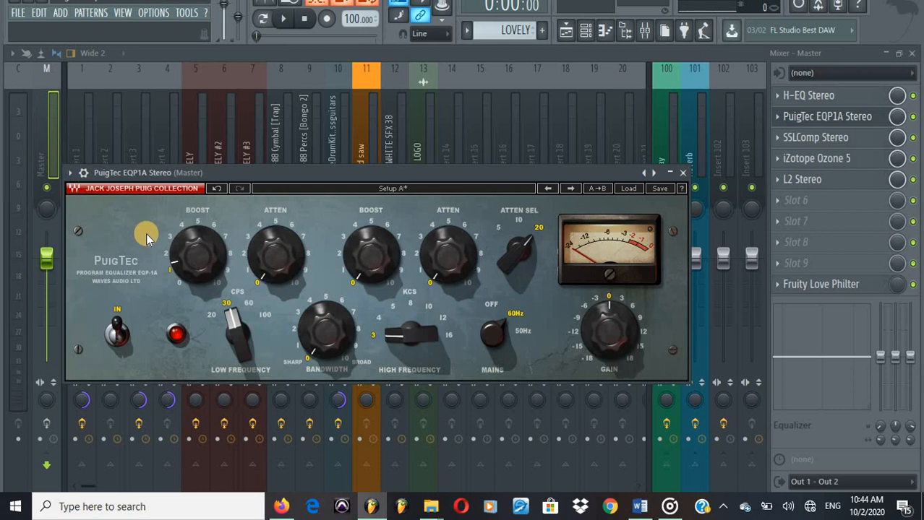
pyautogui.click(184, 266)
pyautogui.moveTo(184, 266); pyautogui.dragTo(187, 271)
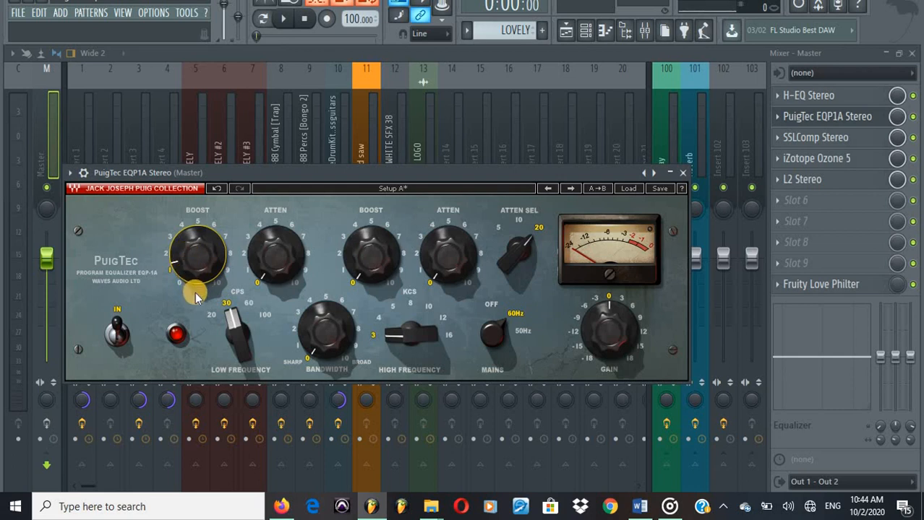
pyautogui.moveTo(196, 268)
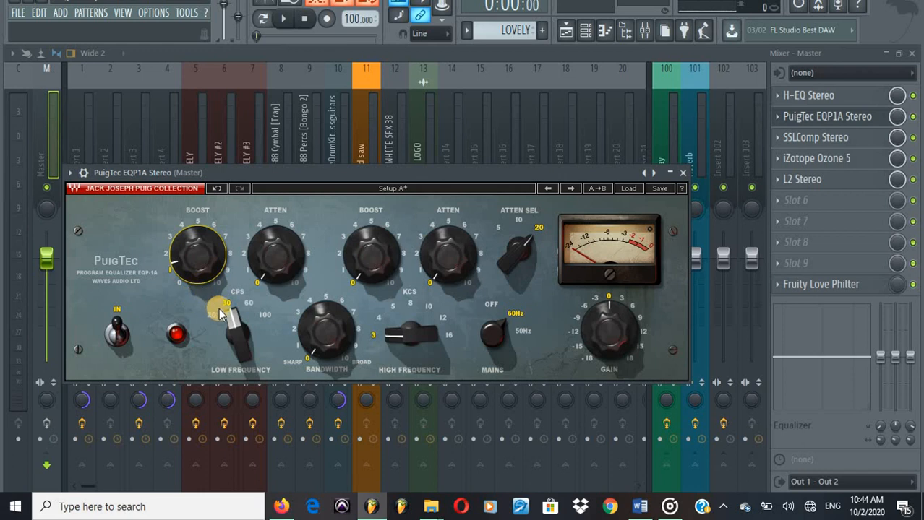
pyautogui.moveTo(219, 313); pyautogui.dragTo(225, 306)
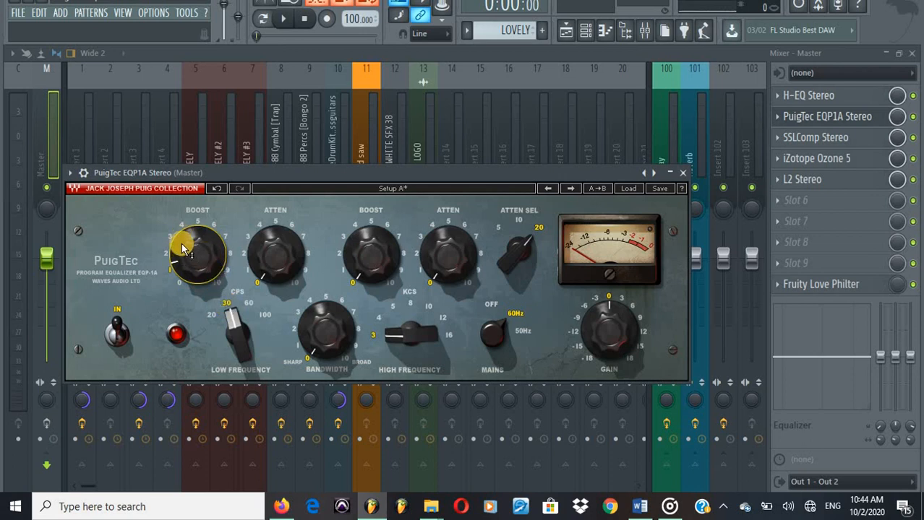
pyautogui.moveTo(212, 257)
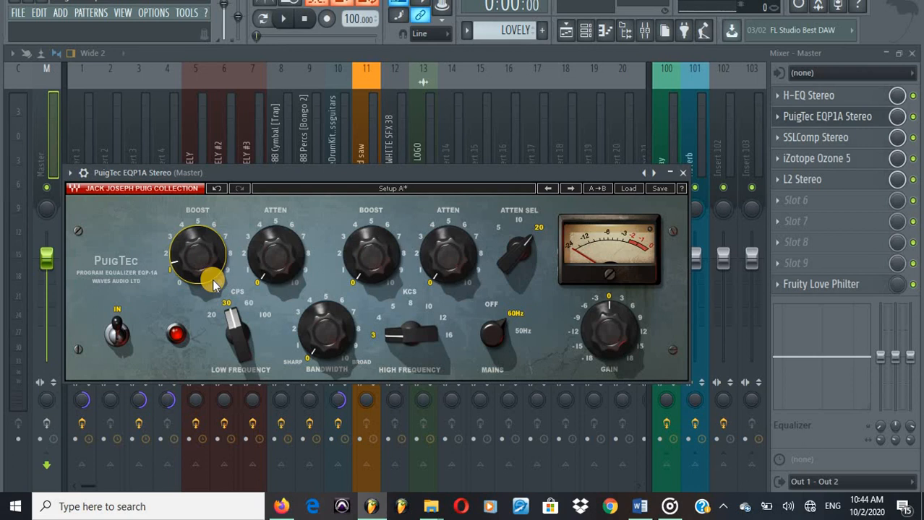
pyautogui.click(683, 172)
# Step: Examine the threshold, attack, release, ratio and rate settings of the SSLComp Stereo on the Master track
pyautogui.click(811, 139)
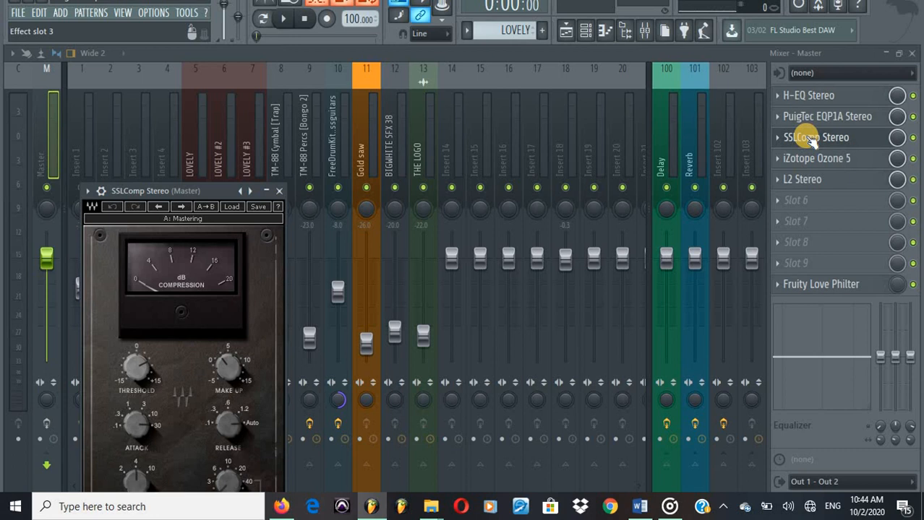
pyautogui.click(810, 139)
pyautogui.click(811, 138)
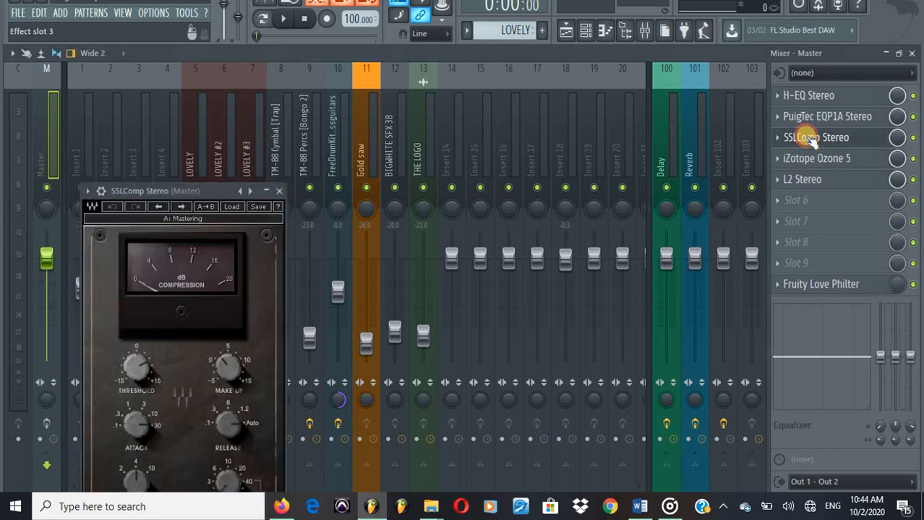
pyautogui.moveTo(164, 191); pyautogui.dragTo(270, 70)
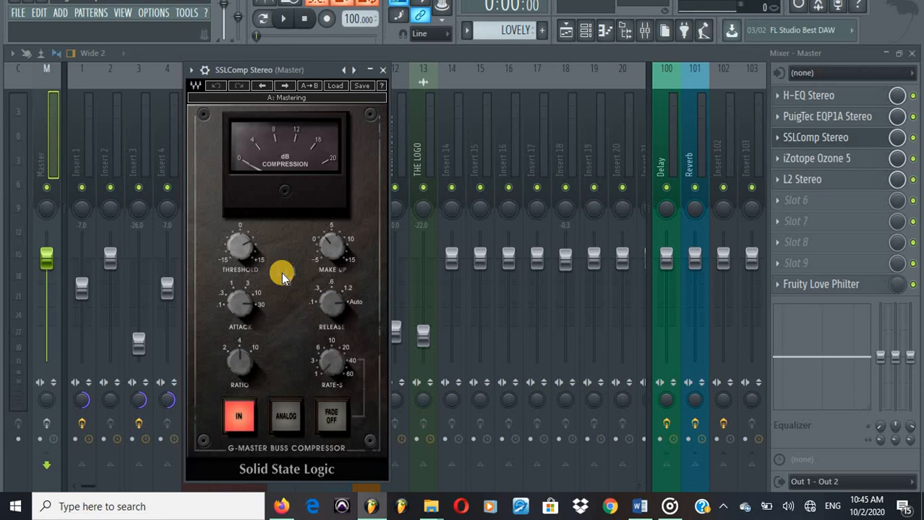
pyautogui.click(232, 244)
pyautogui.moveTo(238, 303)
pyautogui.click(334, 308)
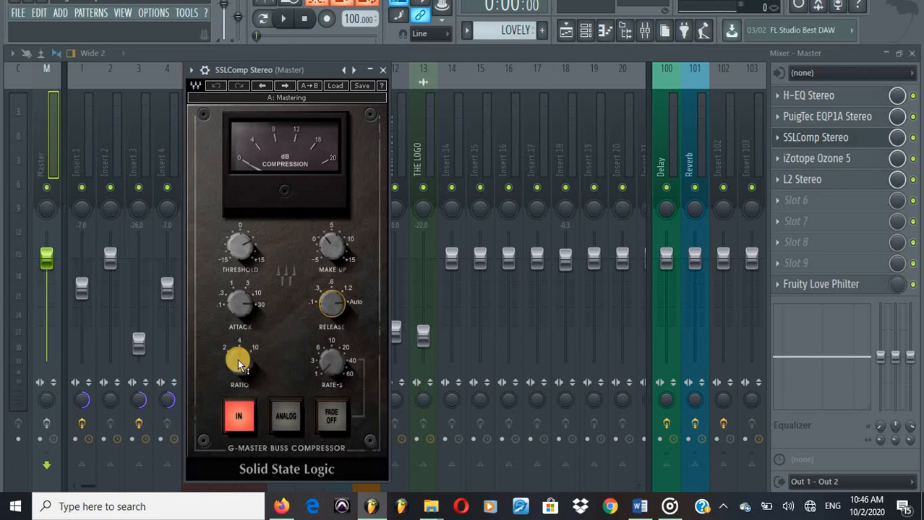
pyautogui.moveTo(240, 366)
pyautogui.moveTo(342, 368)
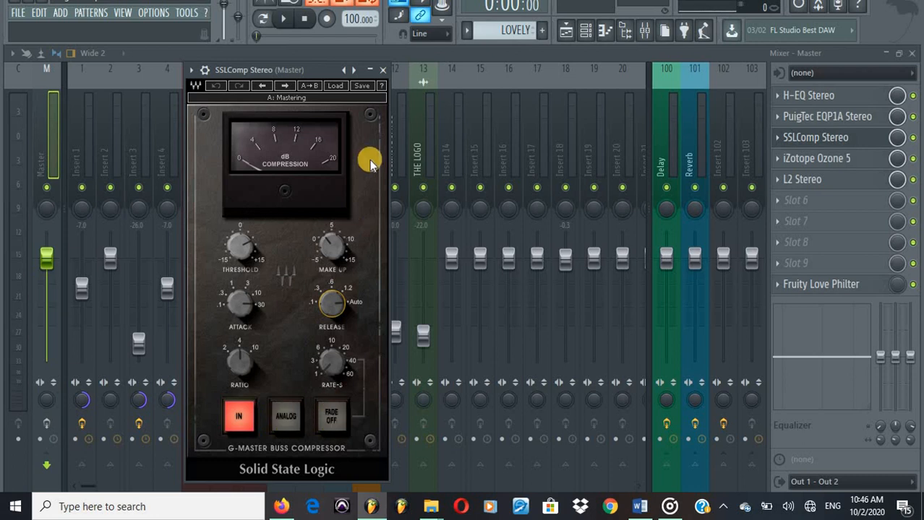
pyautogui.click(383, 70)
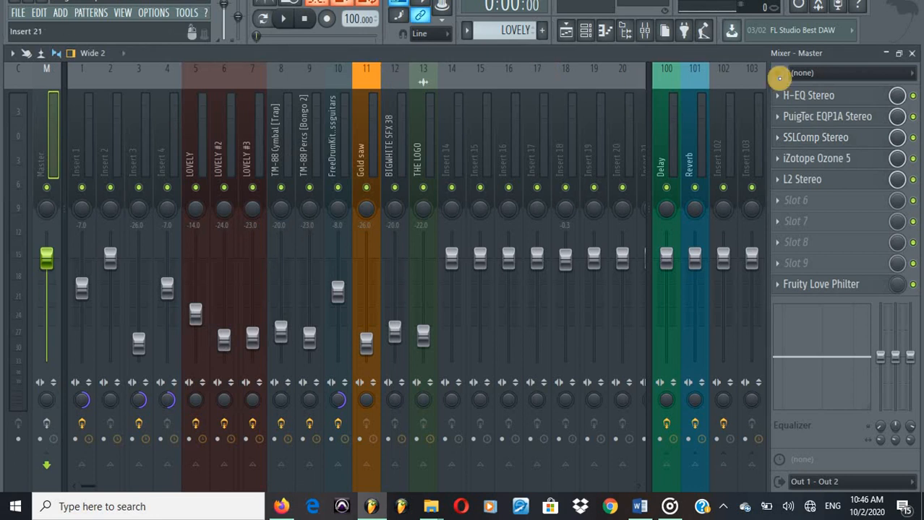
# Step: Review the stereo imaging band widths and the reverb settings of iZotope Ozone 5 on the Master track
pyautogui.click(843, 163)
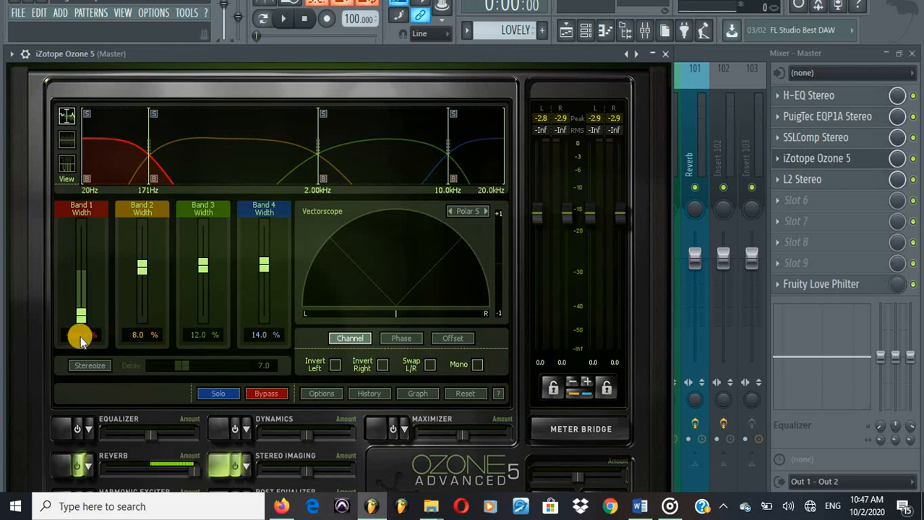
pyautogui.click(56, 465)
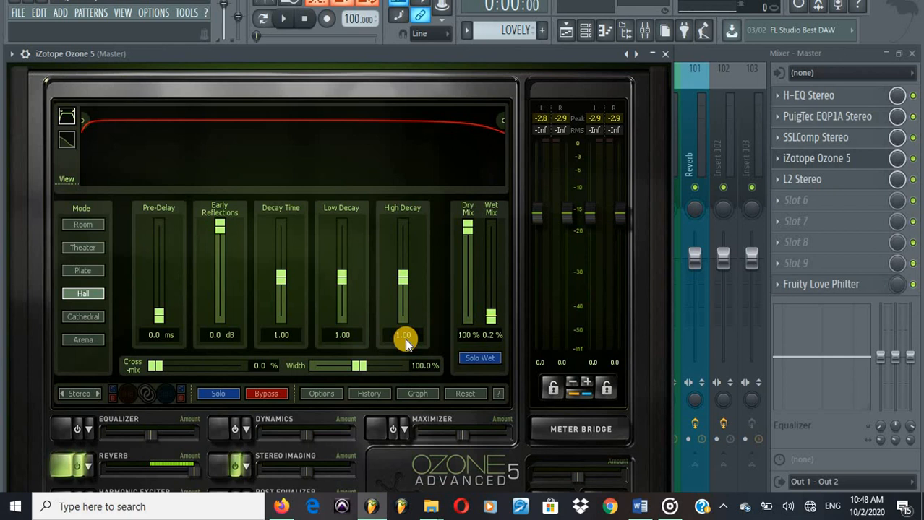
pyautogui.click(664, 55)
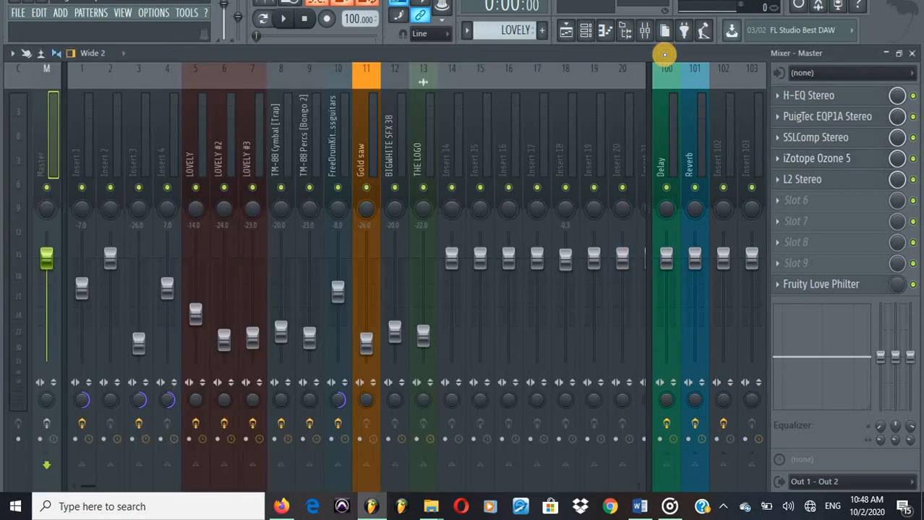
# Step: Inspect the L2 Stereo limiter on the Master track while playing the song, and stop playback
pyautogui.click(797, 182)
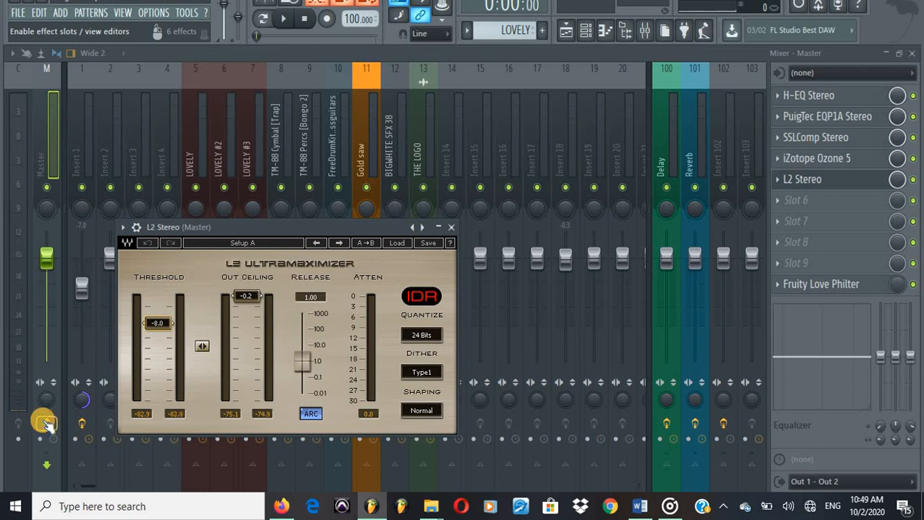
pyautogui.press('space')
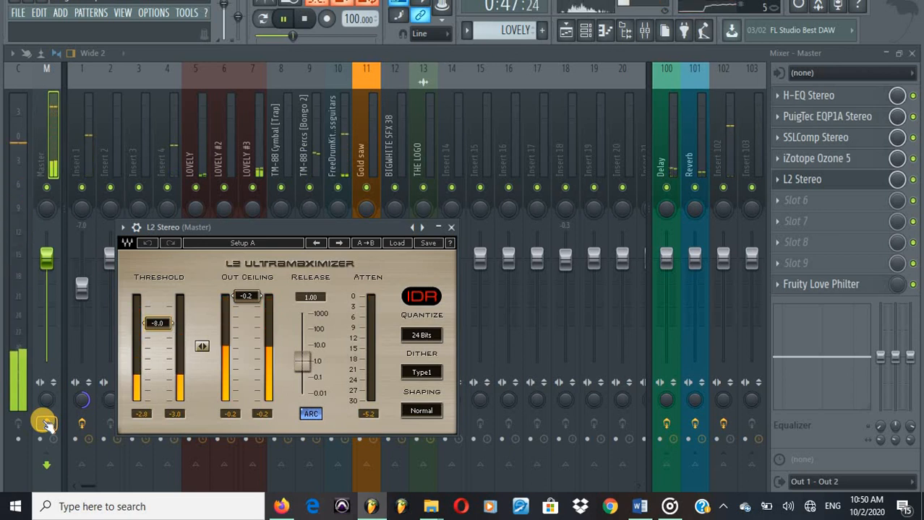
pyautogui.press('space')
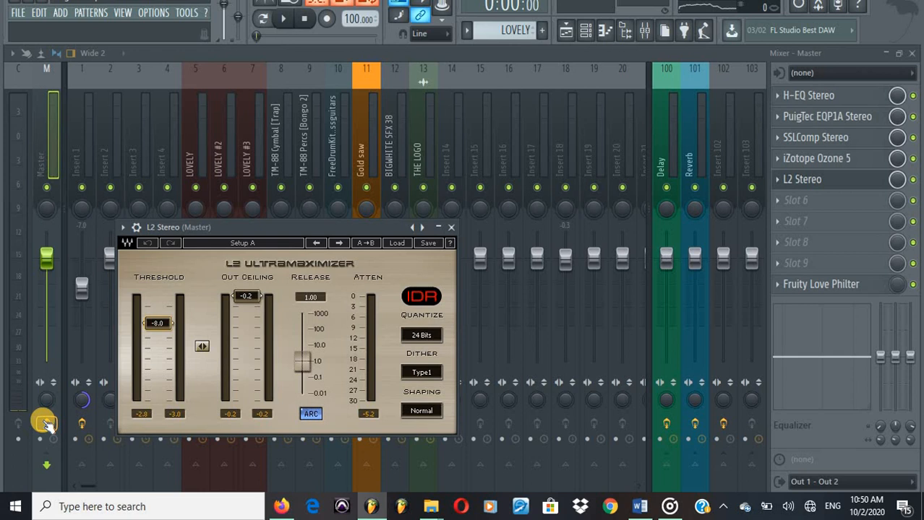
# Step: Select the time range from bar 9 to bar 17 in the playlist
pyautogui.click(566, 30)
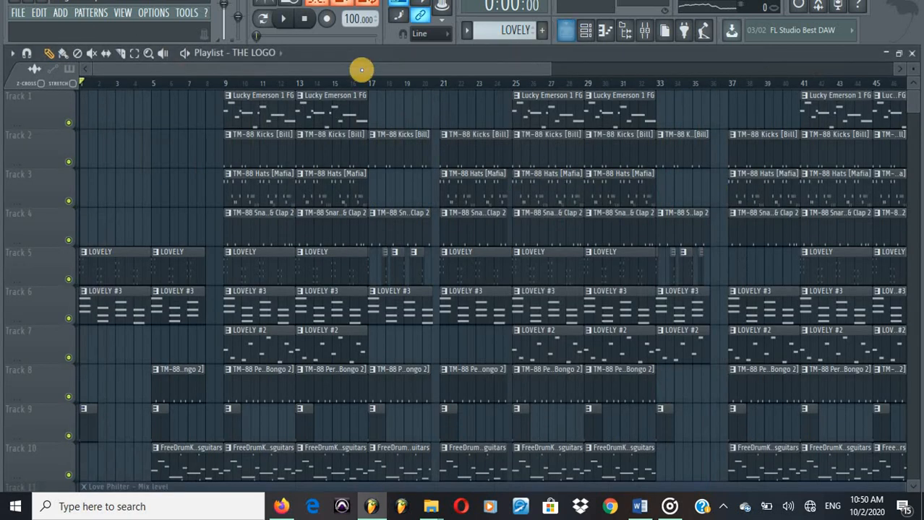
pyautogui.click(225, 82)
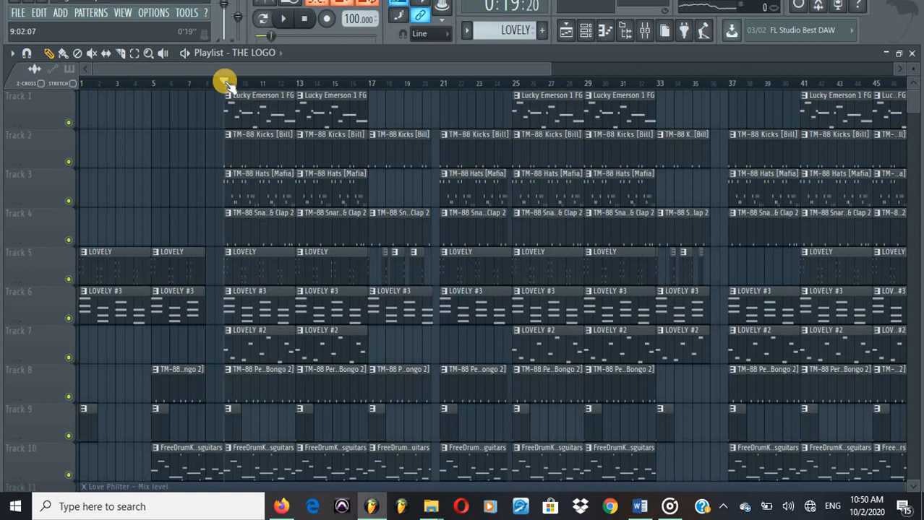
pyautogui.moveTo(224, 83); pyautogui.dragTo(385, 83)
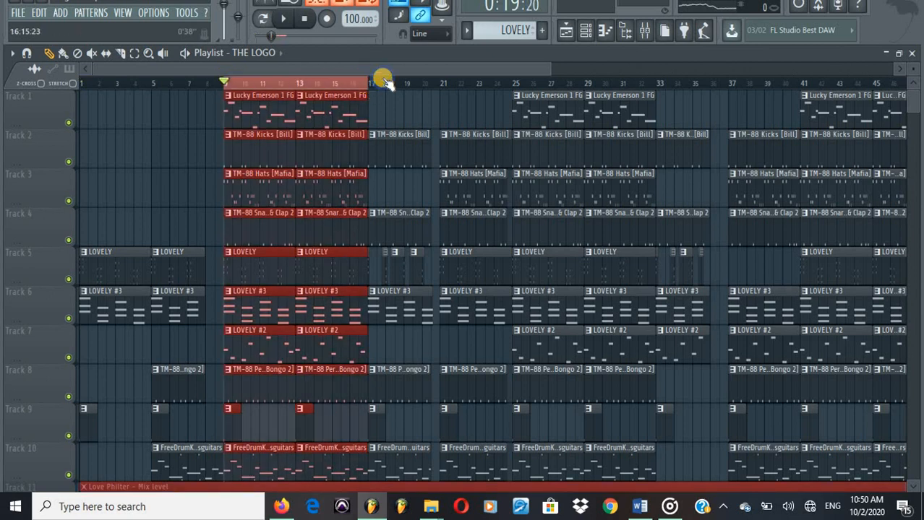
# Step: Play the selected section to compare its sound with the Master track's effects disabled and enabled
pyautogui.click(644, 28)
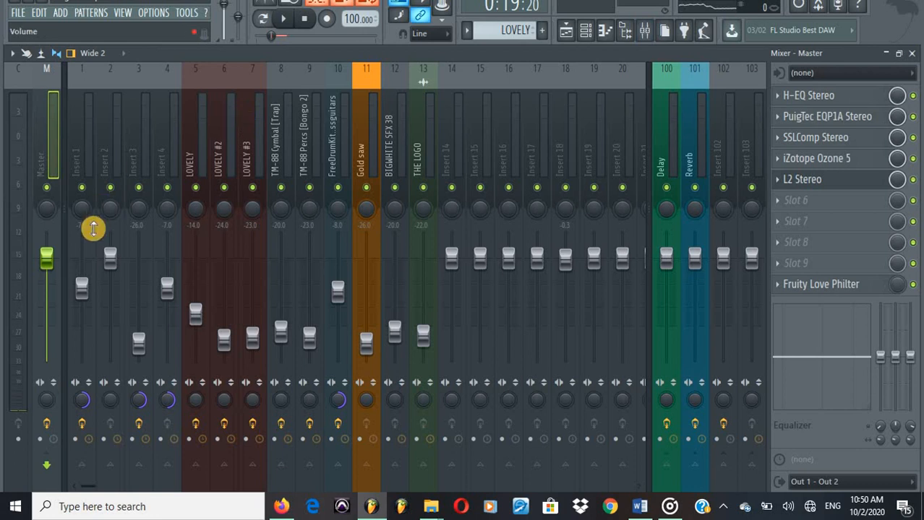
pyautogui.click(46, 424)
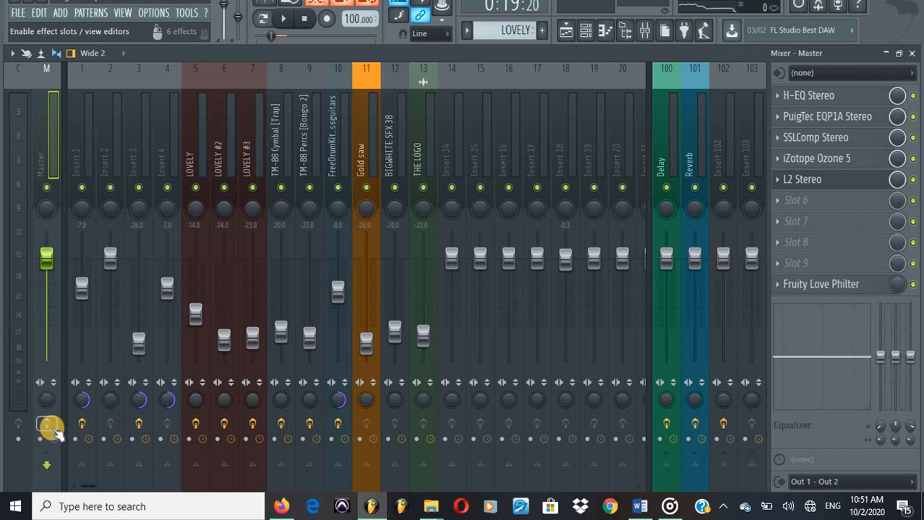
pyautogui.press('space')
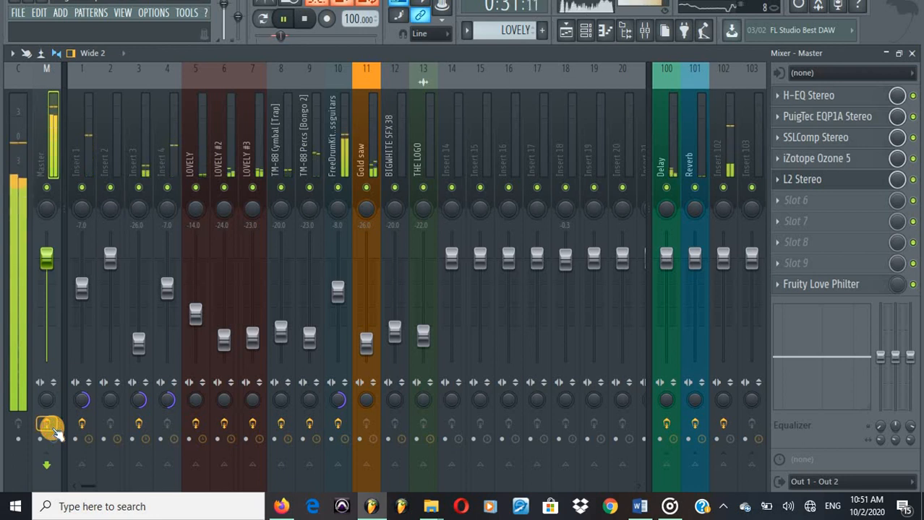
pyautogui.press('space')
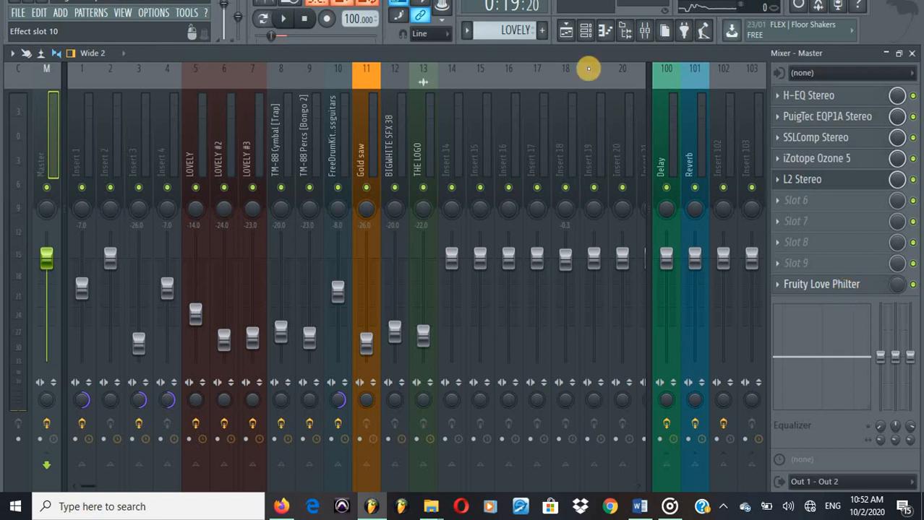
# Step: Show the Love Philter mix level automation on Track 11 of the playlist
pyautogui.click(567, 40)
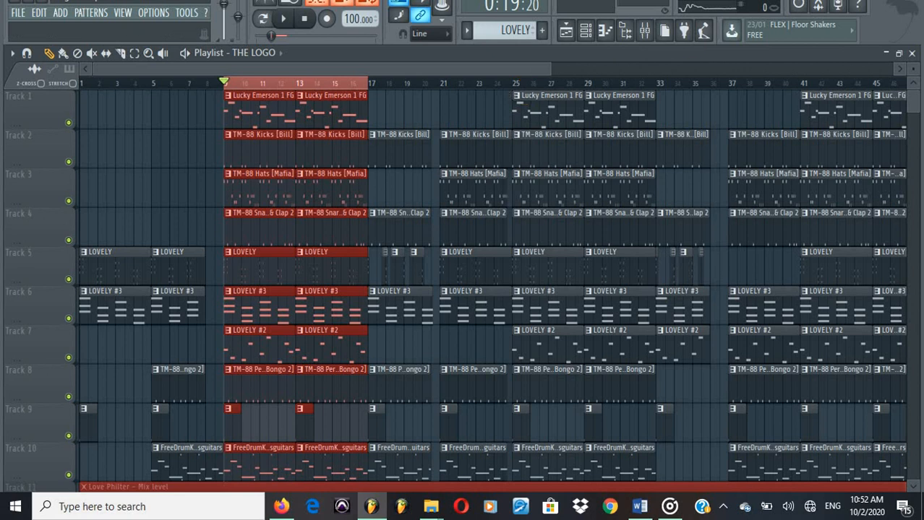
pyautogui.scroll(-4, 913, 102)
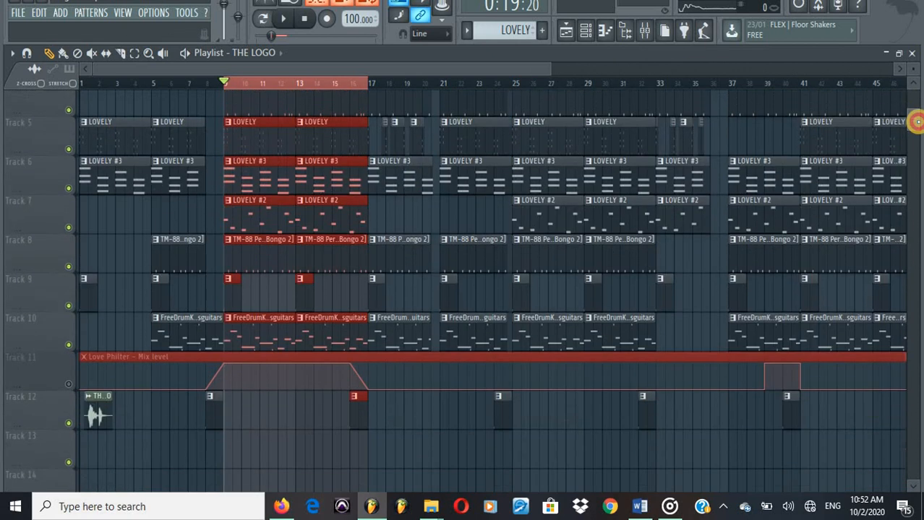